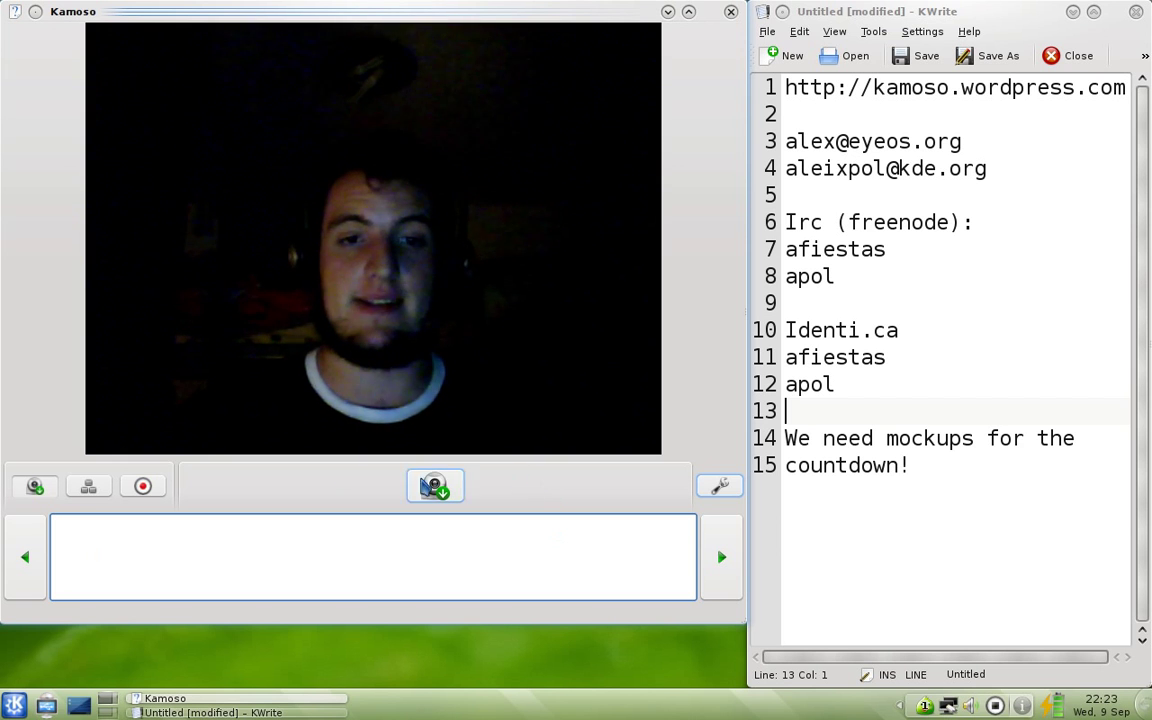
Take a webcam photo, then enable Use flash and take a second photo.
{"action": "mouse_move", "coordinate": [164, 466]}
{"action": "left_mouse_down"}
{"action": "mouse_move", "coordinate": [24, 470]}
{"action": "mouse_move", "coordinate": [13, 494]}
{"action": "mouse_move", "coordinate": [62, 512]}
{"action": "mouse_move", "coordinate": [168, 518]}
{"action": "mouse_move", "coordinate": [181, 490]}
{"action": "mouse_move", "coordinate": [167, 478]}
{"action": "left_mouse_up"}
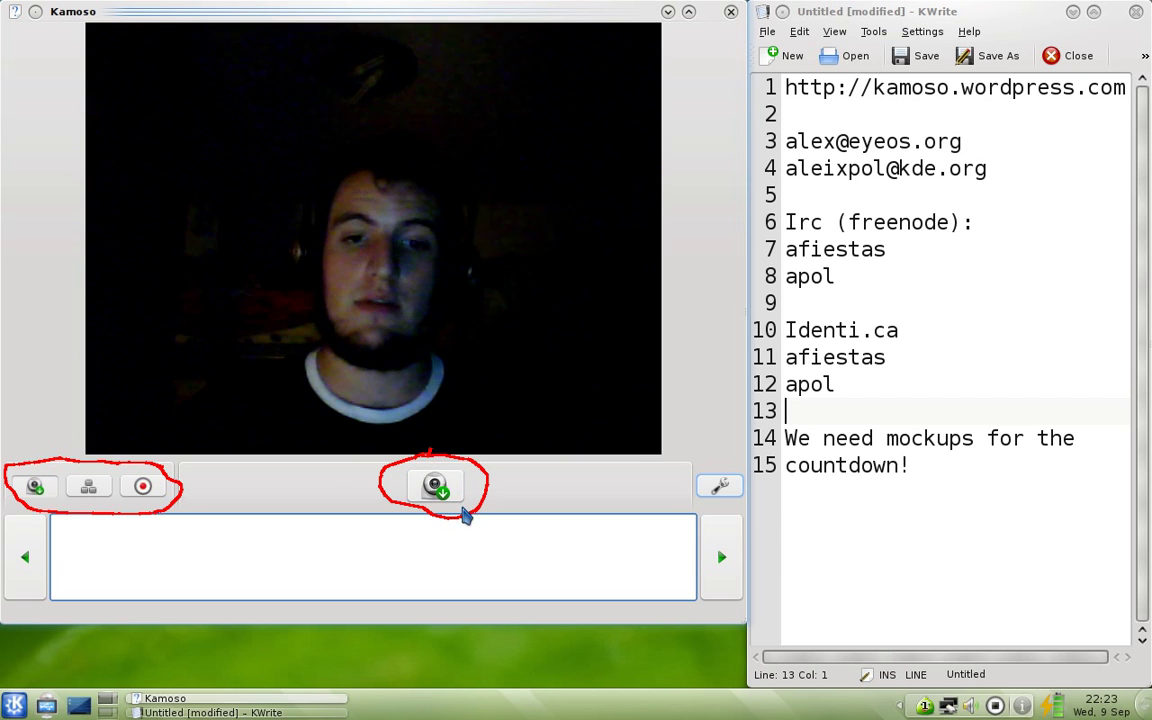
{"action": "left_click", "coordinate": [449, 488]}
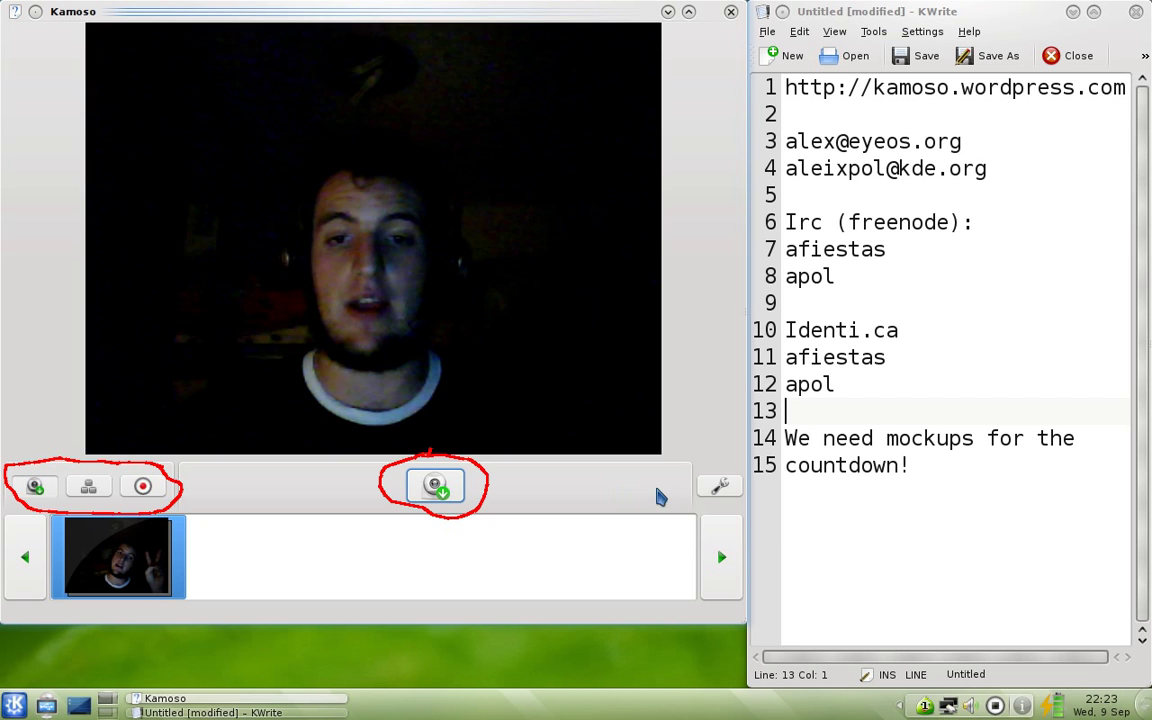
{"action": "left_click", "coordinate": [705, 490]}
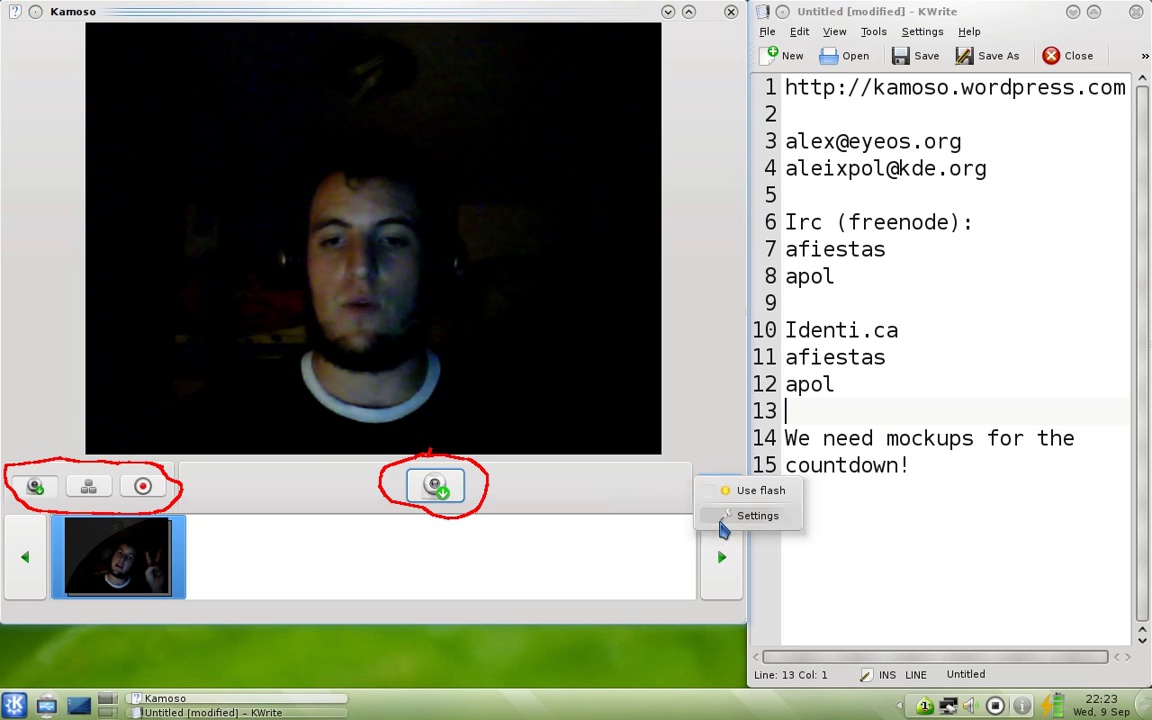
{"action": "left_click", "coordinate": [760, 492]}
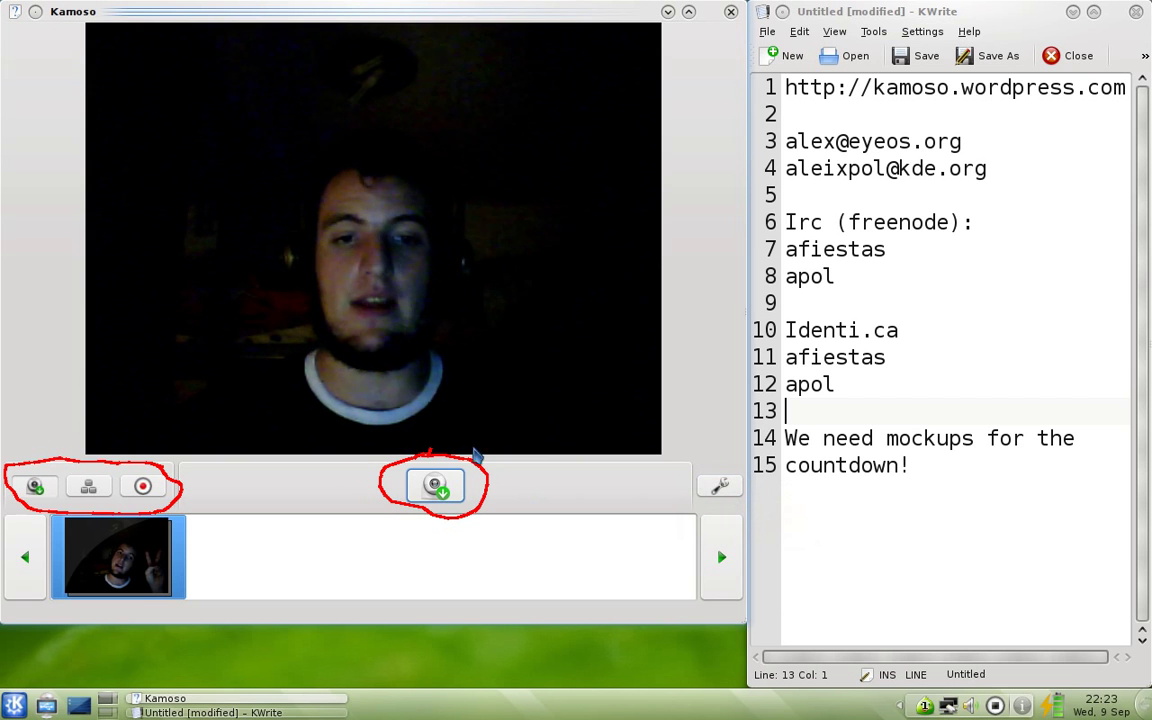
{"action": "left_click", "coordinate": [440, 490]}
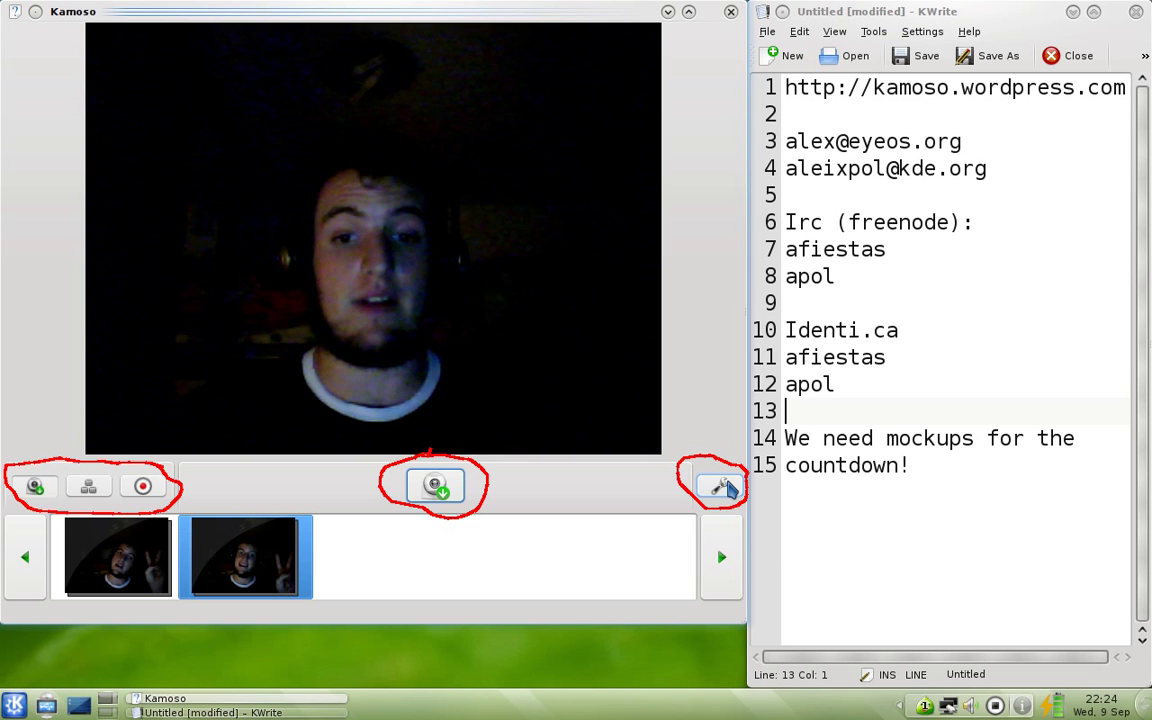
{"action": "left_click", "coordinate": [721, 487]}
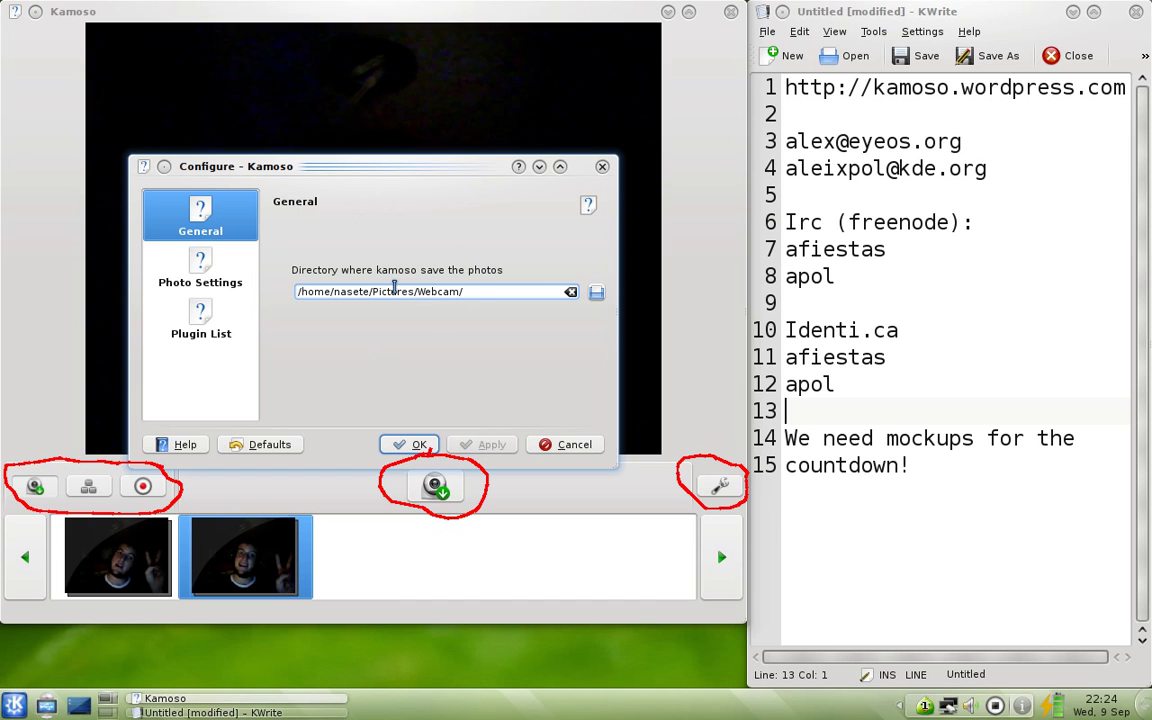
{"action": "left_click_drag", "start_coordinate": [501, 290], "coordinate": [286, 276]}
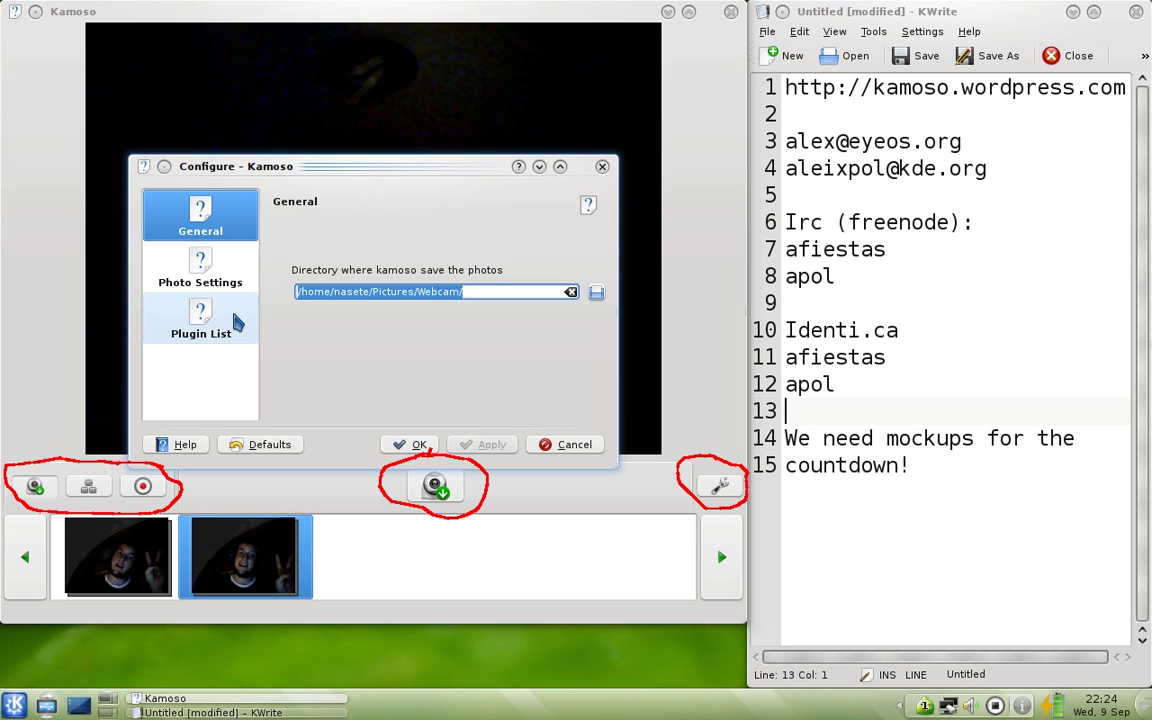
{"action": "left_click", "coordinate": [420, 445]}
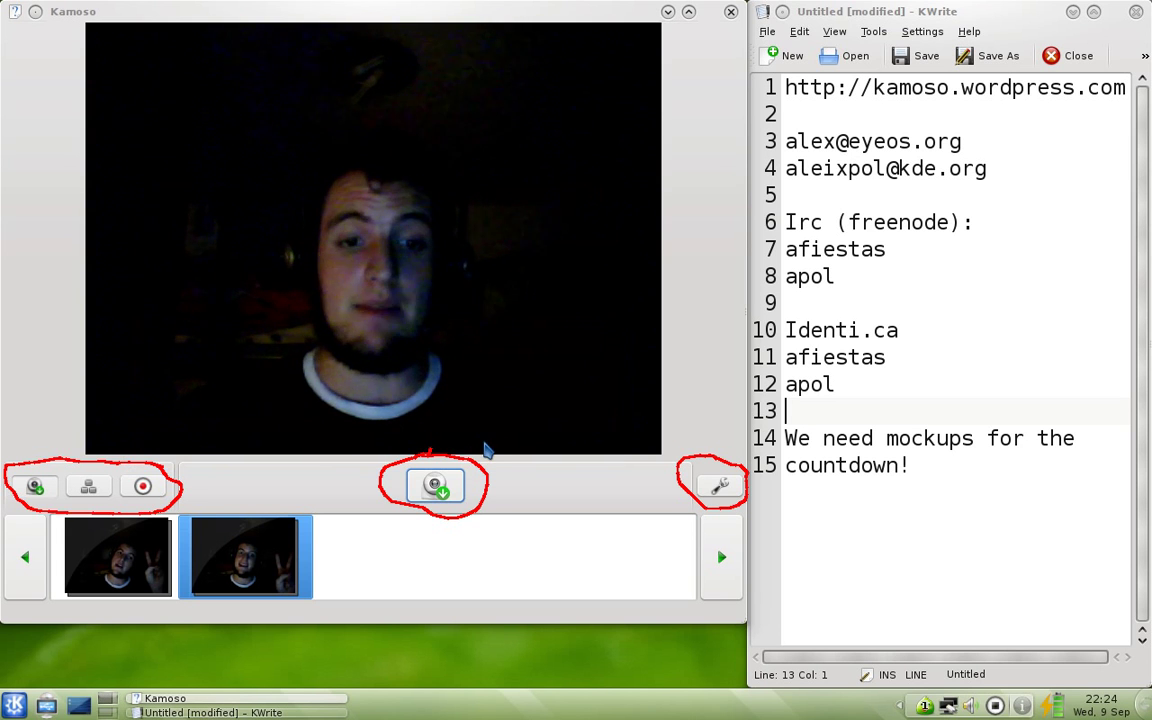
Move the second photo to the trash and confirm with Continue.
{"action": "mouse_move", "coordinate": [672, 513]}
{"action": "left_mouse_down"}
{"action": "mouse_move", "coordinate": [62, 515]}
{"action": "mouse_move", "coordinate": [80, 612]}
{"action": "mouse_move", "coordinate": [640, 612]}
{"action": "mouse_move", "coordinate": [712, 600]}
{"action": "mouse_move", "coordinate": [681, 522]}
{"action": "mouse_move", "coordinate": [668, 519]}
{"action": "left_mouse_up"}
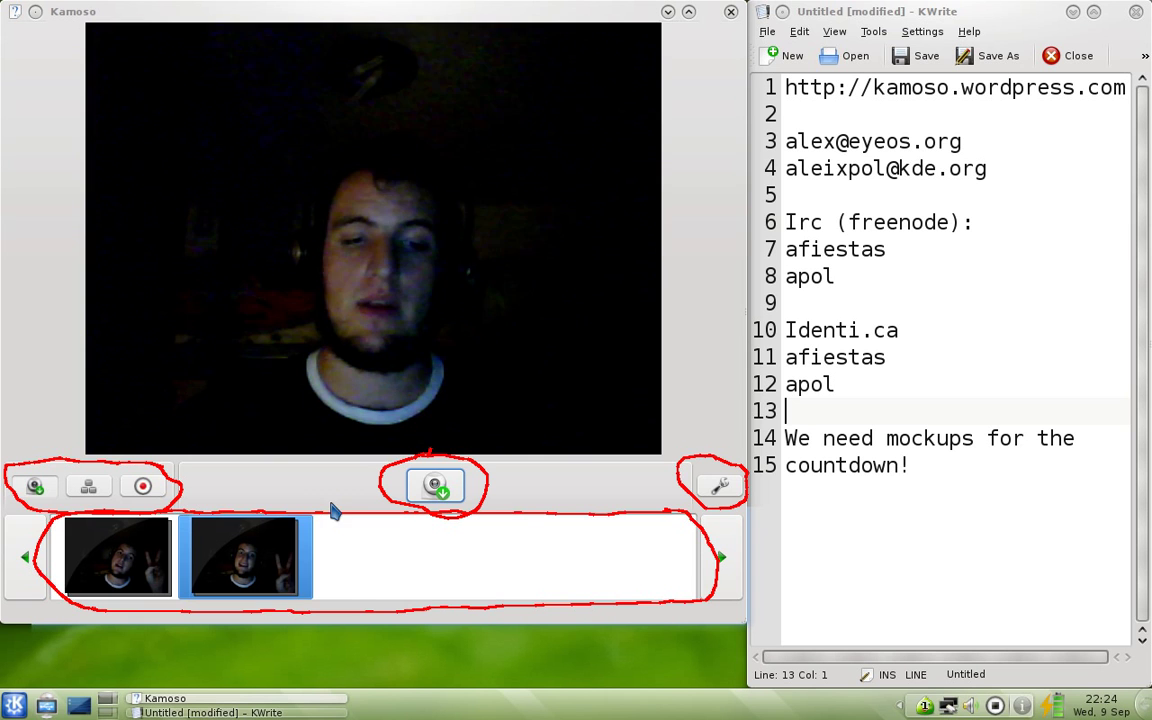
{"action": "right_click", "coordinate": [245, 551]}
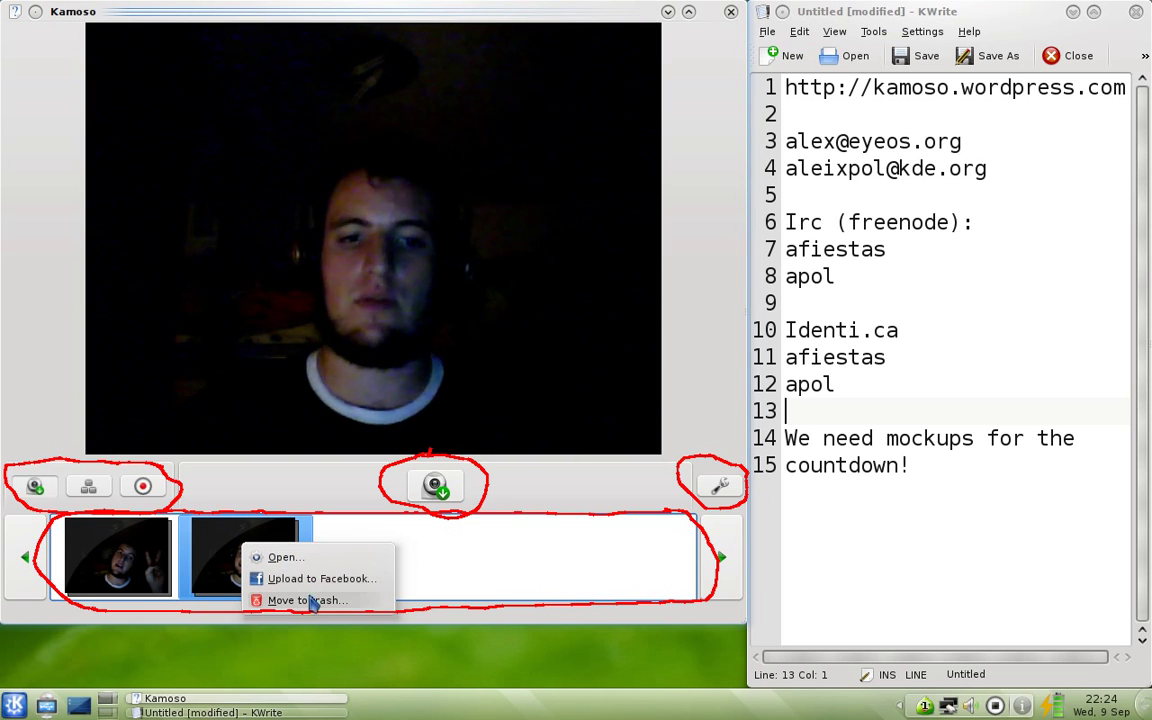
{"action": "left_click", "coordinate": [308, 601]}
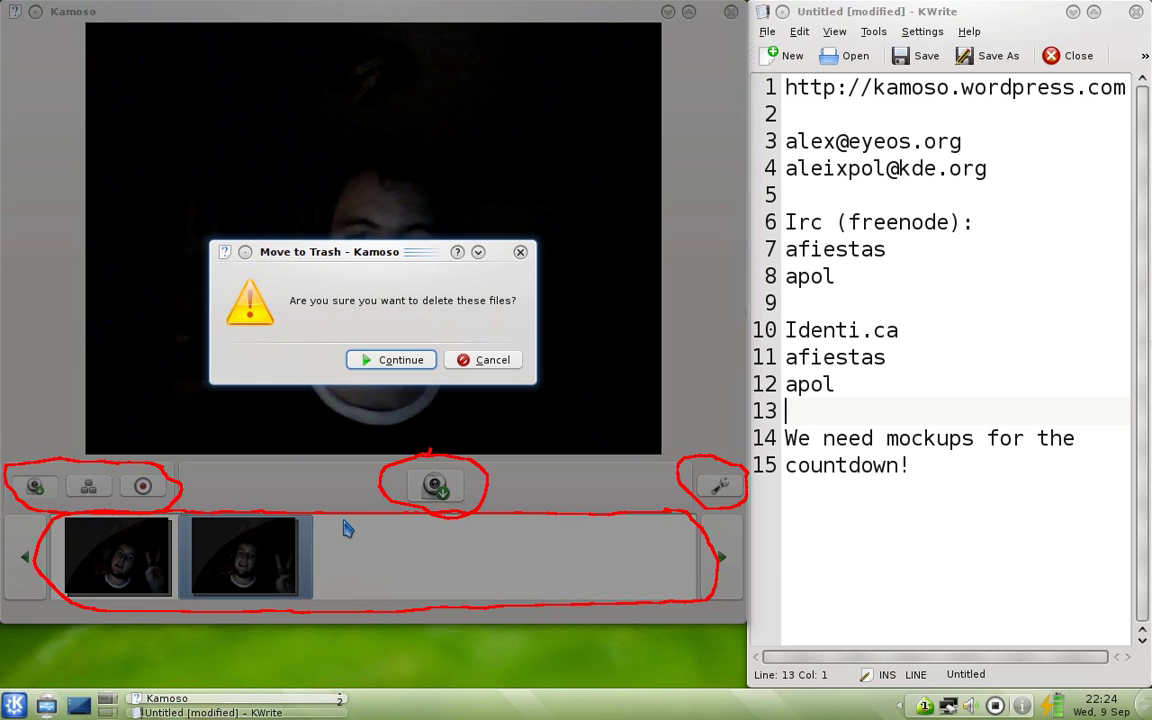
{"action": "left_click", "coordinate": [400, 362]}
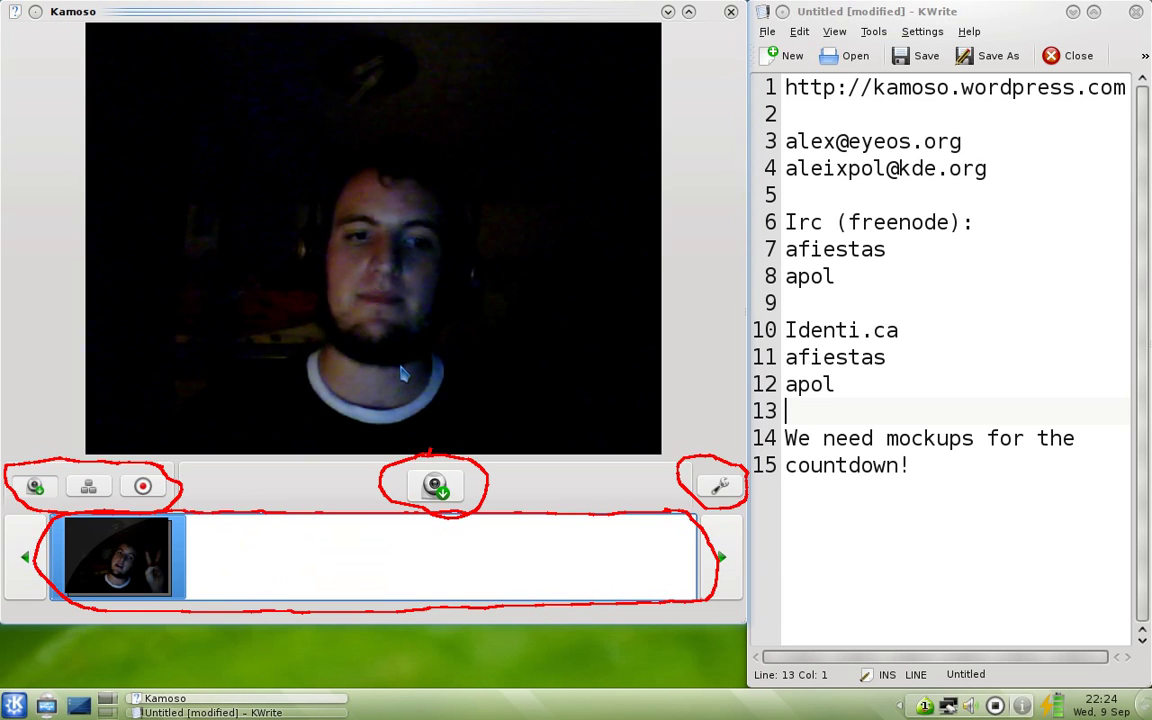
Switch to video mode and record a short clip with the record button.
{"action": "left_click", "coordinate": [143, 486]}
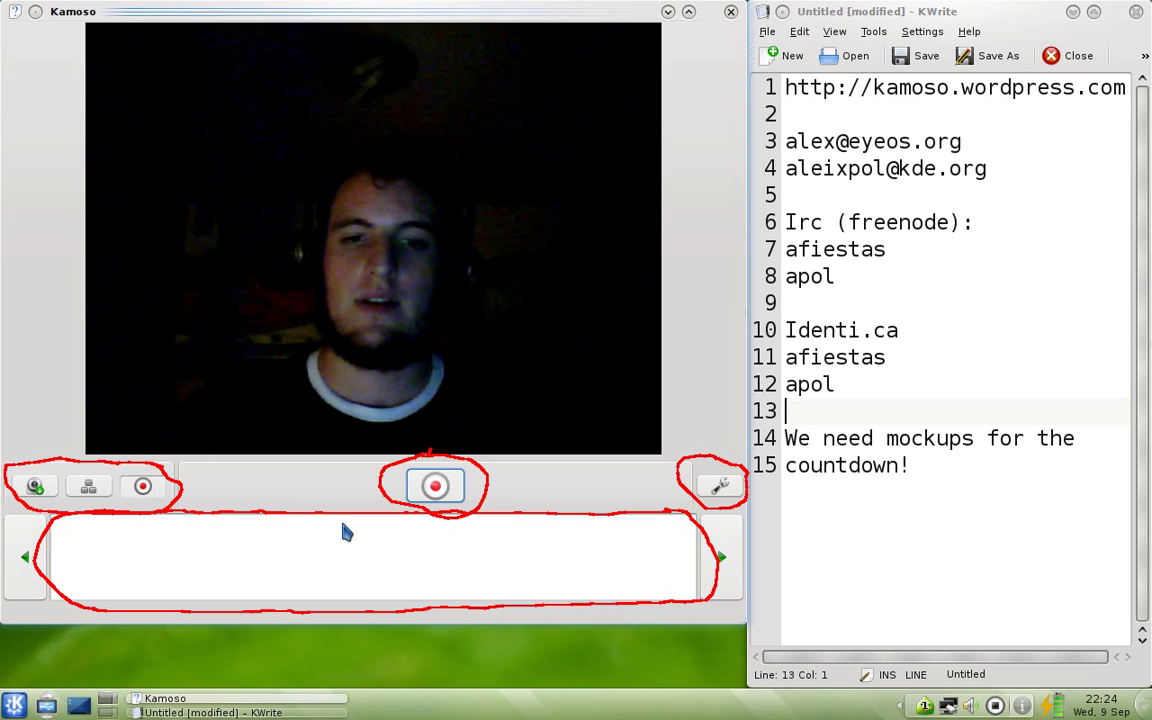
{"action": "left_click", "coordinate": [435, 486]}
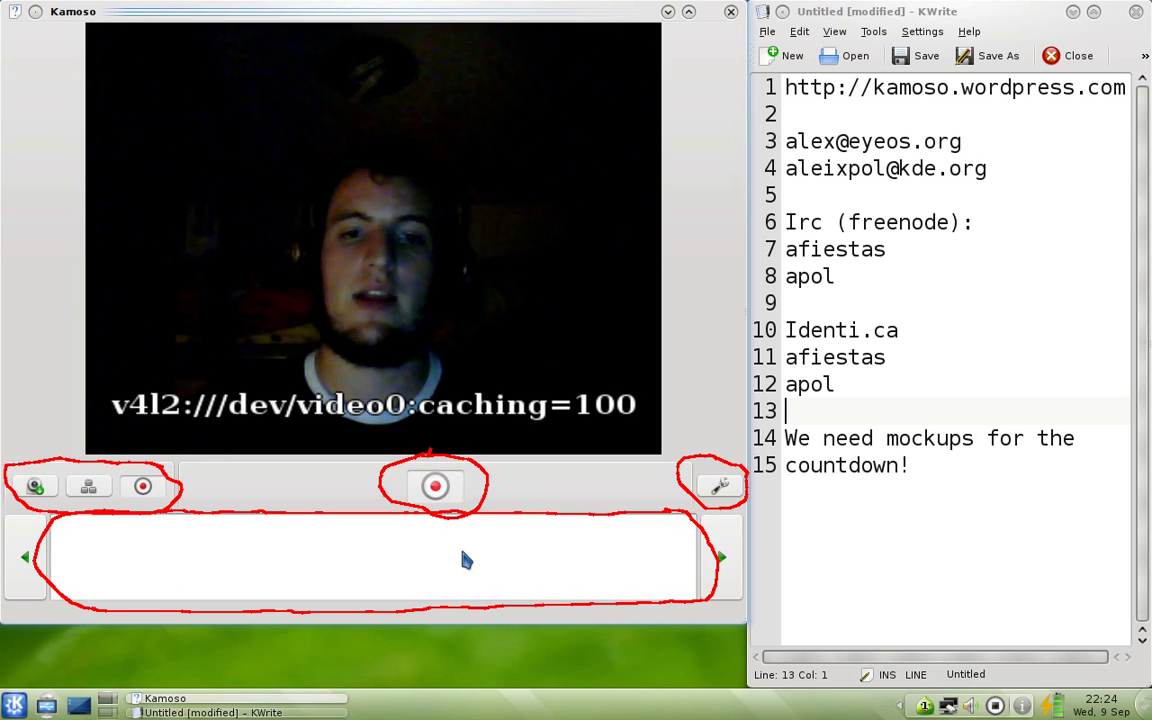
{"action": "left_click", "coordinate": [442, 485]}
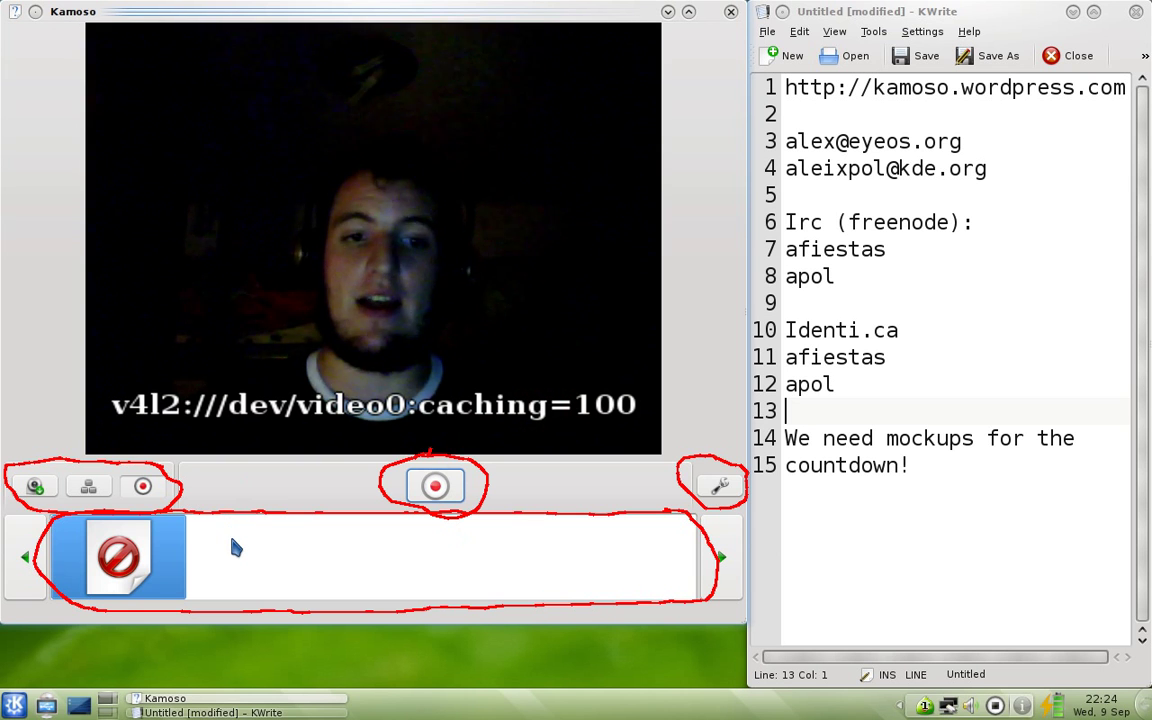
Choose Upload to youtube for the recorded video and accept the account sign-in.
{"action": "right_click", "coordinate": [167, 530]}
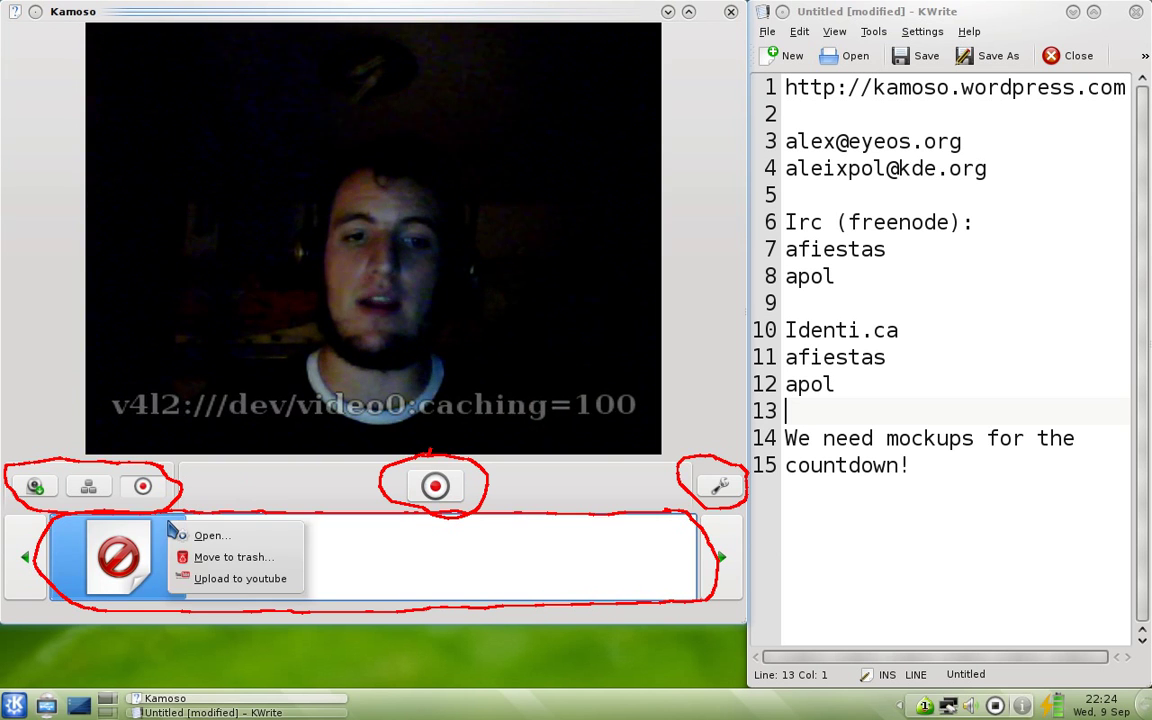
{"action": "left_click", "coordinate": [220, 580]}
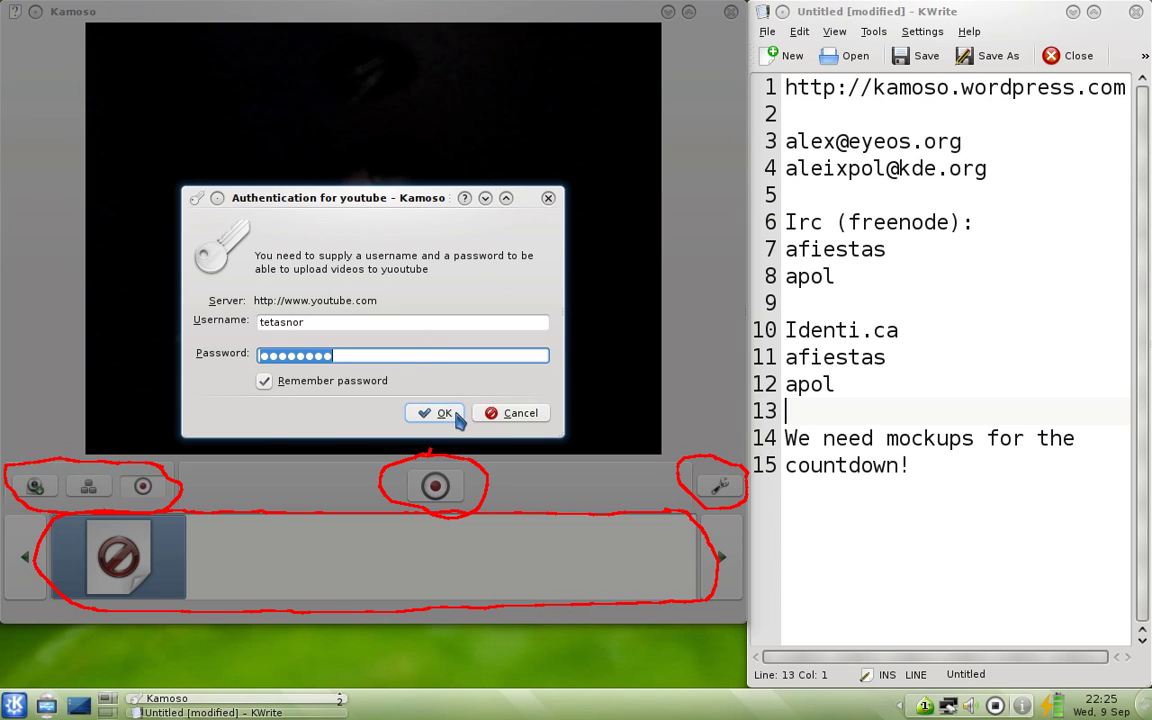
{"action": "left_click", "coordinate": [441, 412]}
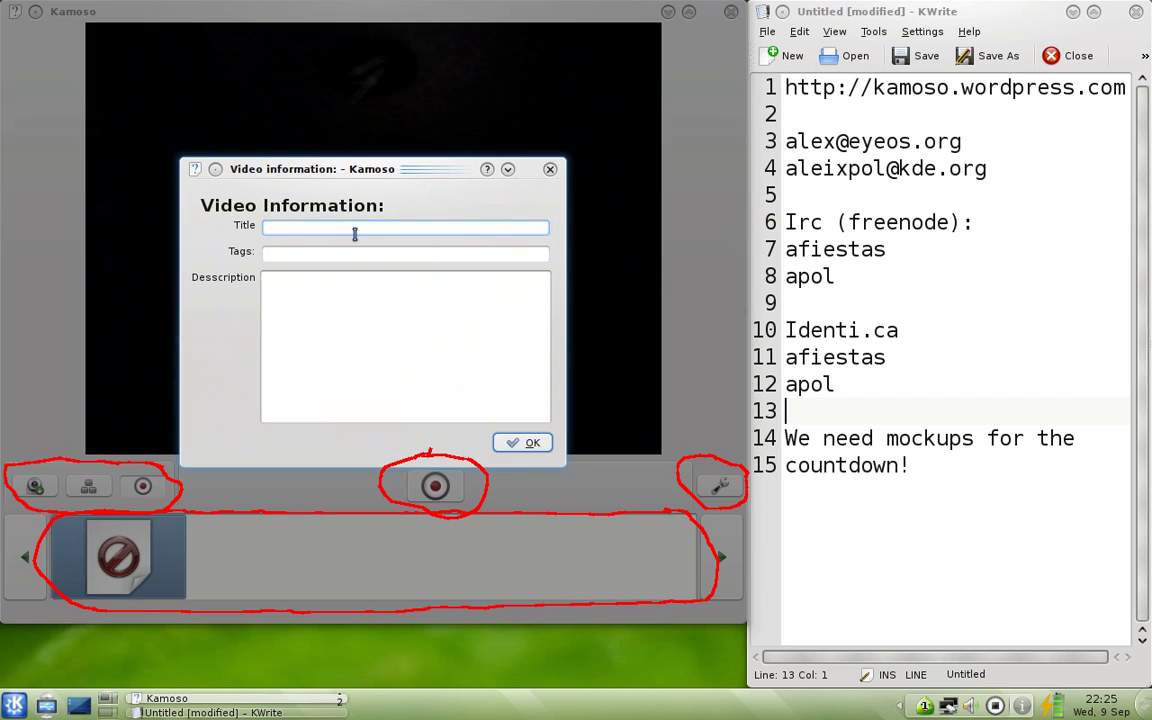
Enter title 'This is kamoso 1.0!', tags 'kamoso, kde!', description 'Oh yah! kamoso rocks!', then confirm.
{"action": "left_click", "coordinate": [370, 228]}
{"action": "type", "text": "This is kamoso 1."}
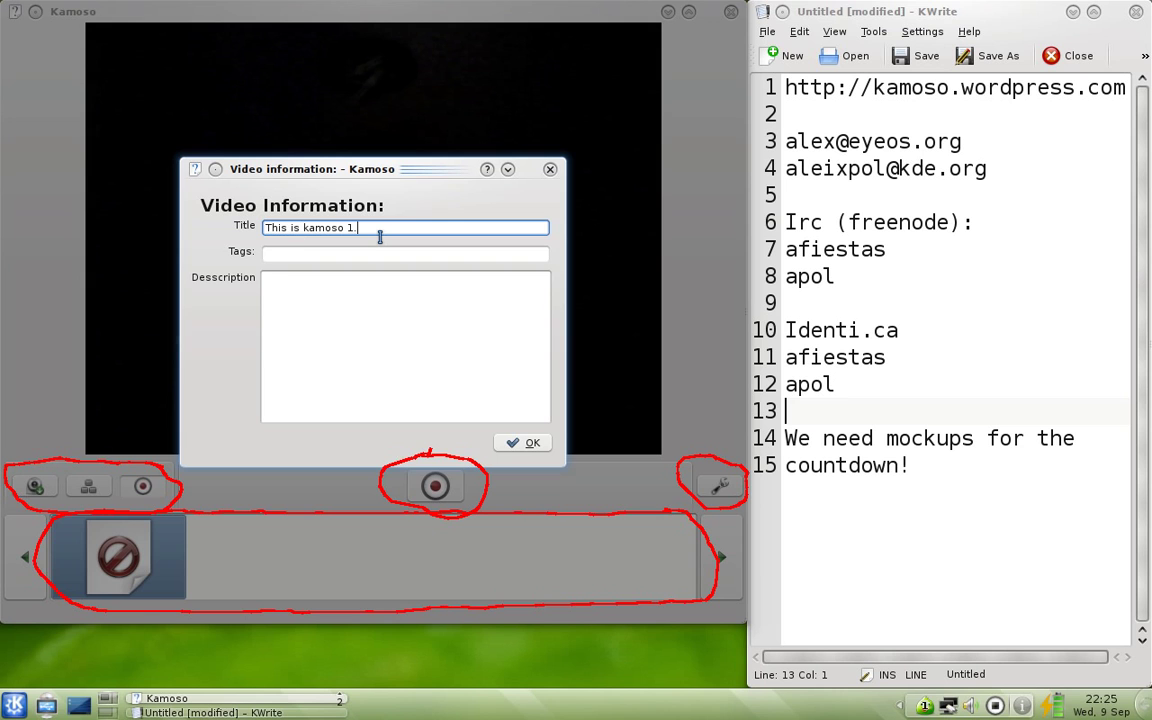
{"action": "type", "text": "0!"}
{"action": "key", "text": "Tab"}
{"action": "type", "text": "kamoso"}
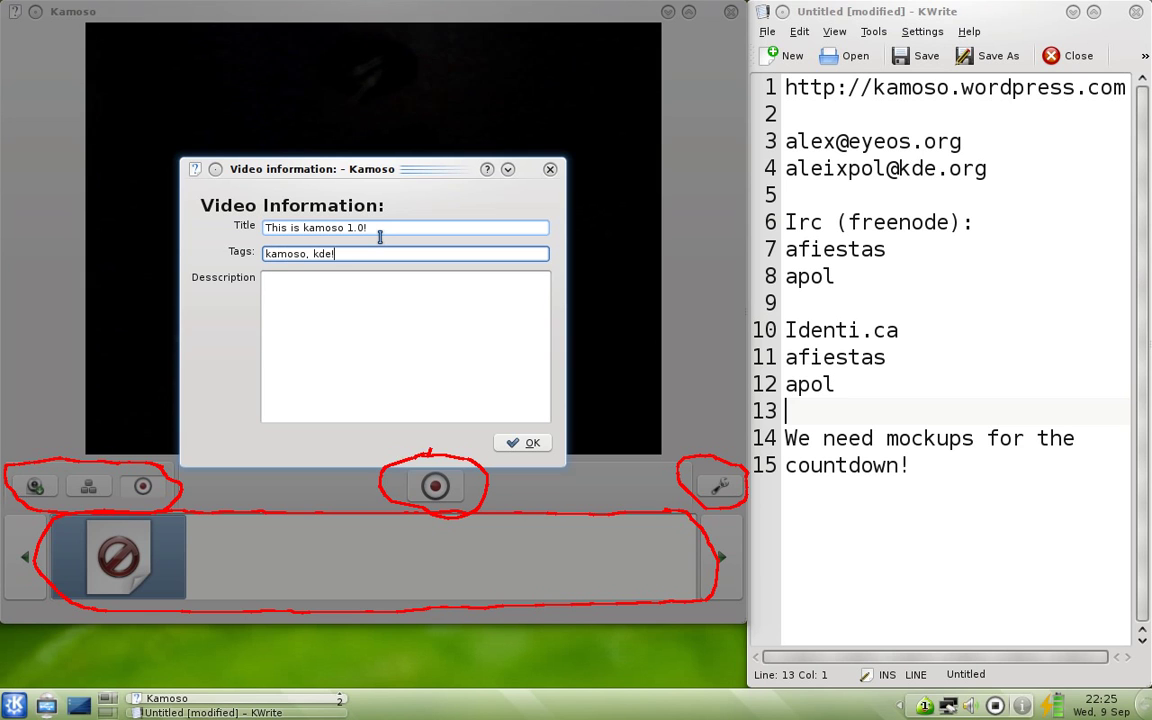
{"action": "key", "text": "Tab"}
{"action": "type", "text": "Oh yah! kamoso rocks!"}
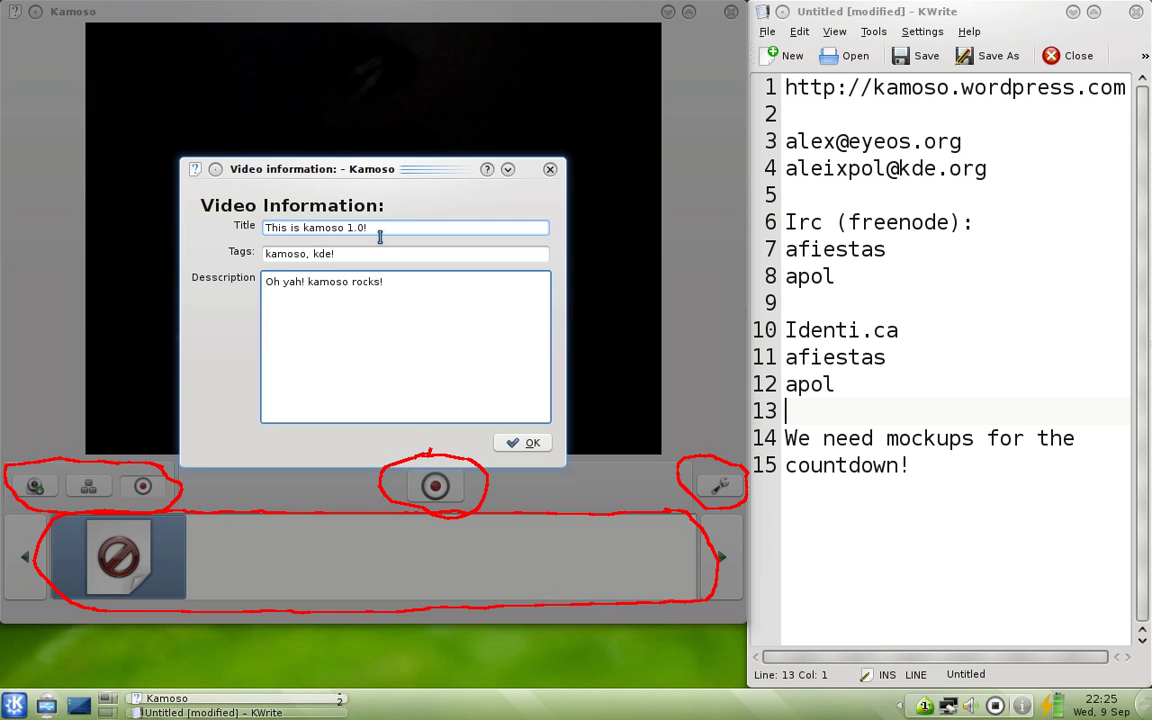
{"action": "left_click", "coordinate": [533, 443]}
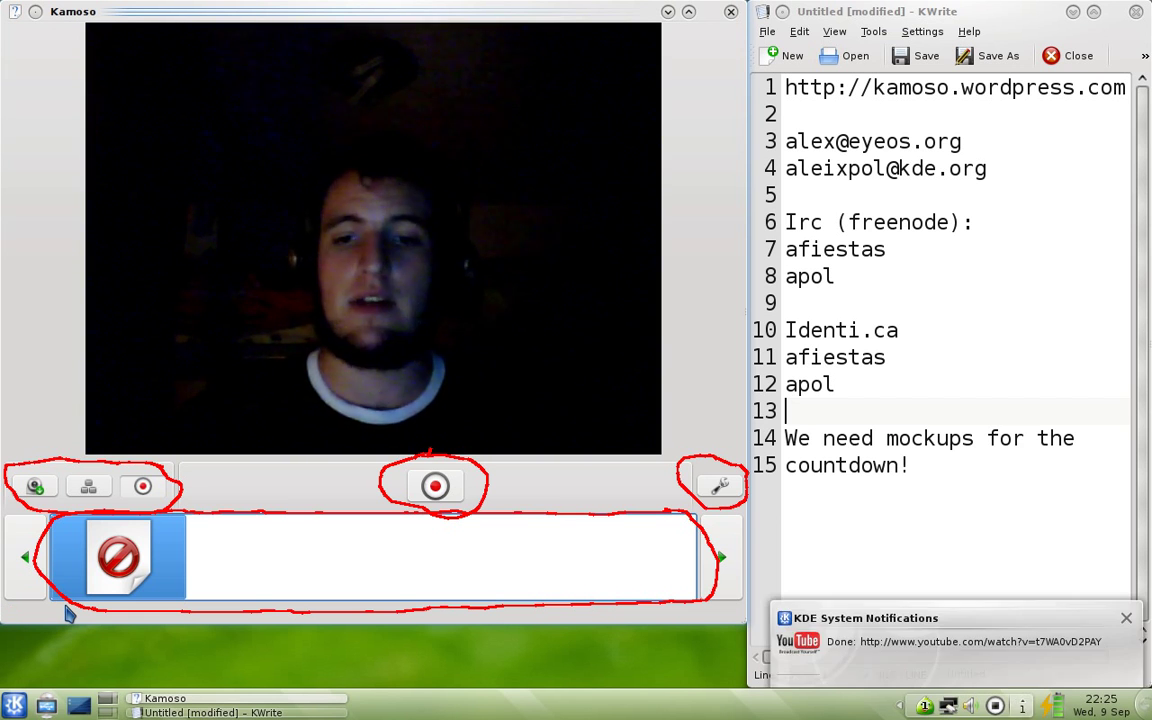
Open the uploaded video's YouTube page from the notification, maximize it, then minimize back to Kamoso.
{"action": "left_click", "coordinate": [808, 648]}
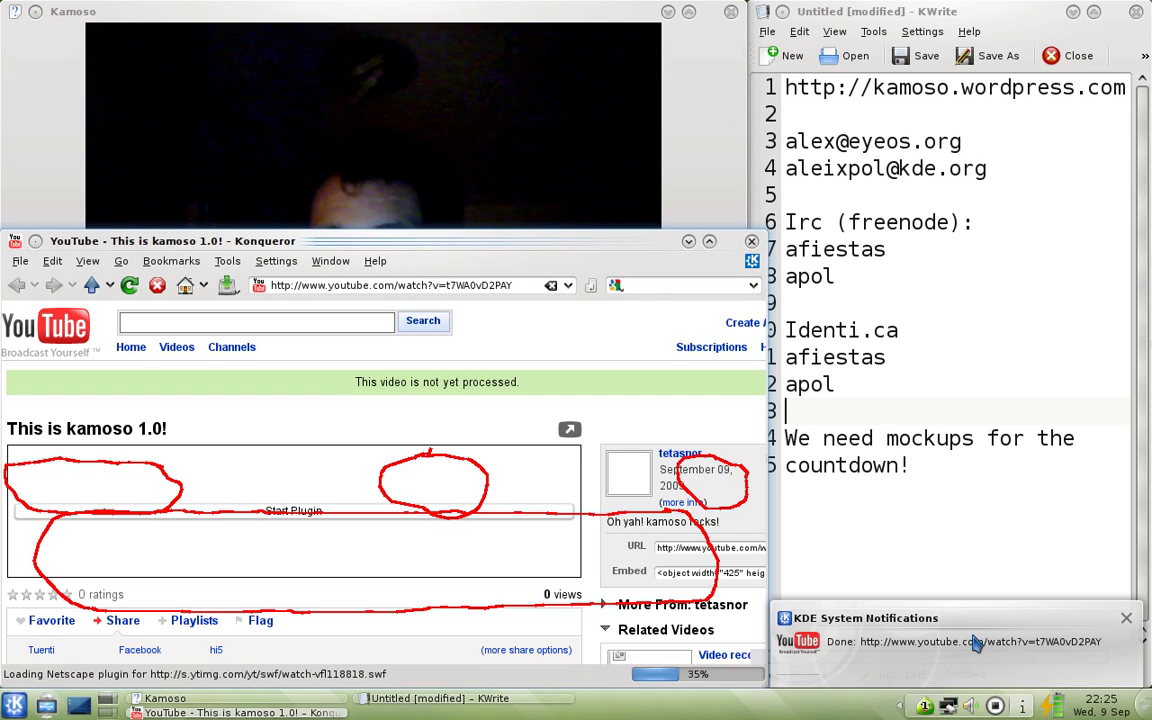
{"action": "double_click", "coordinate": [480, 241]}
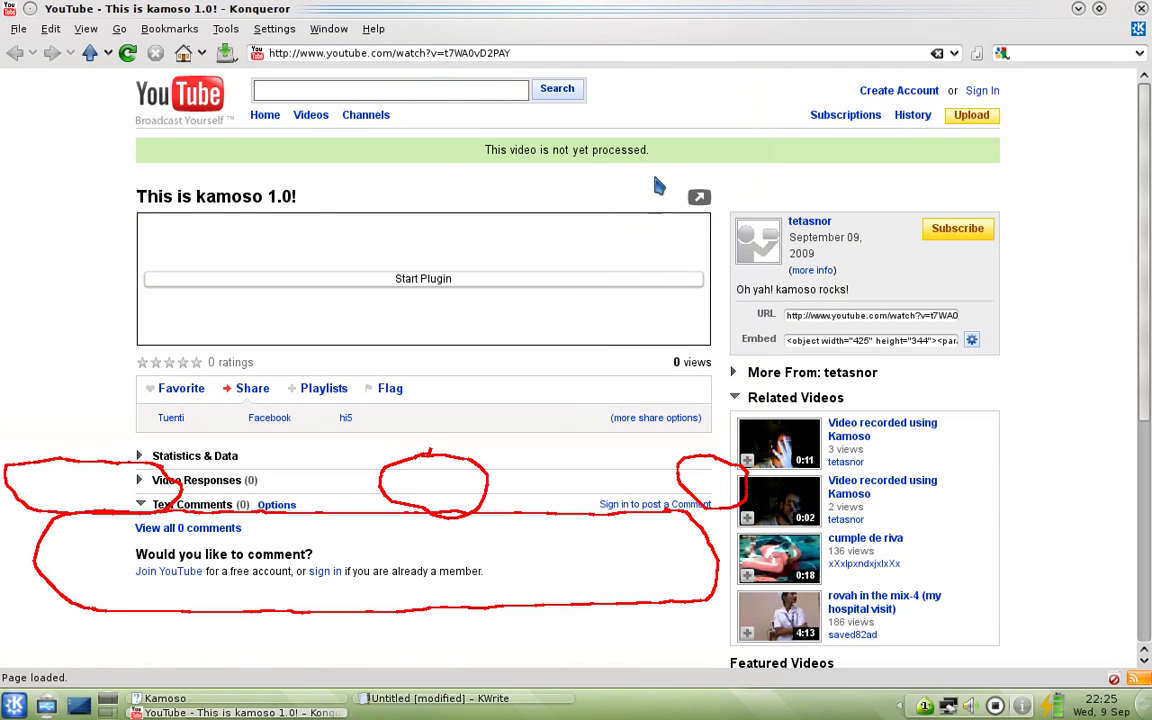
{"action": "left_click", "coordinate": [465, 53]}
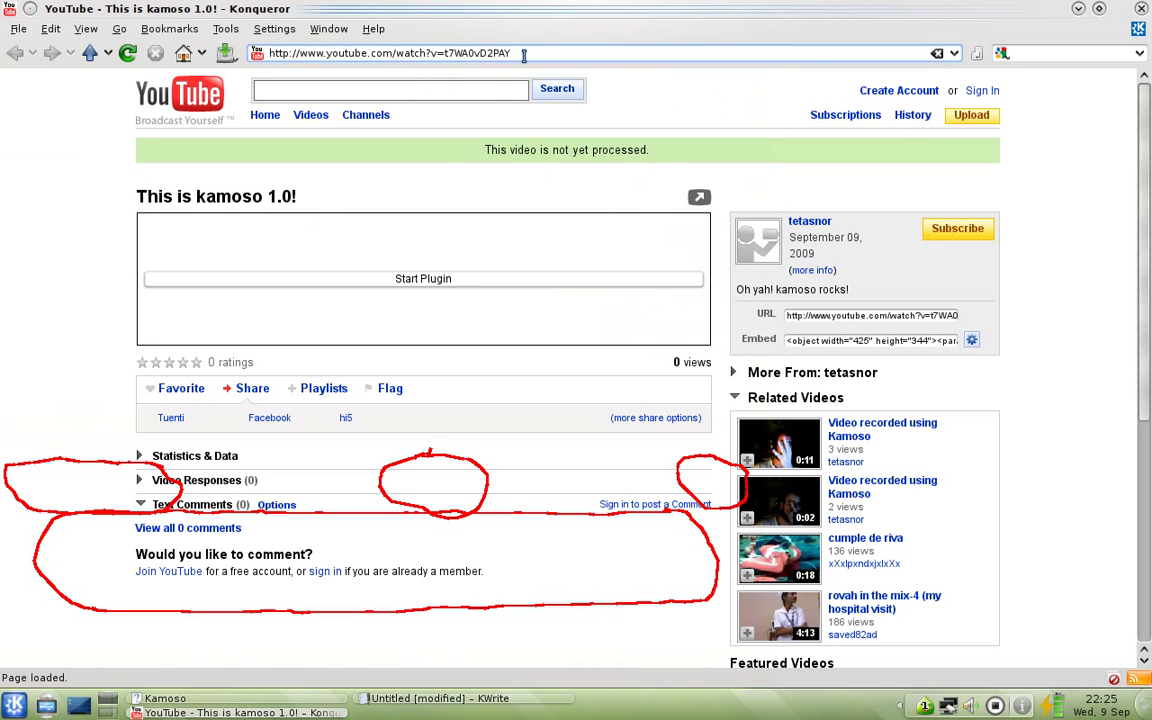
{"action": "left_click", "coordinate": [396, 52]}
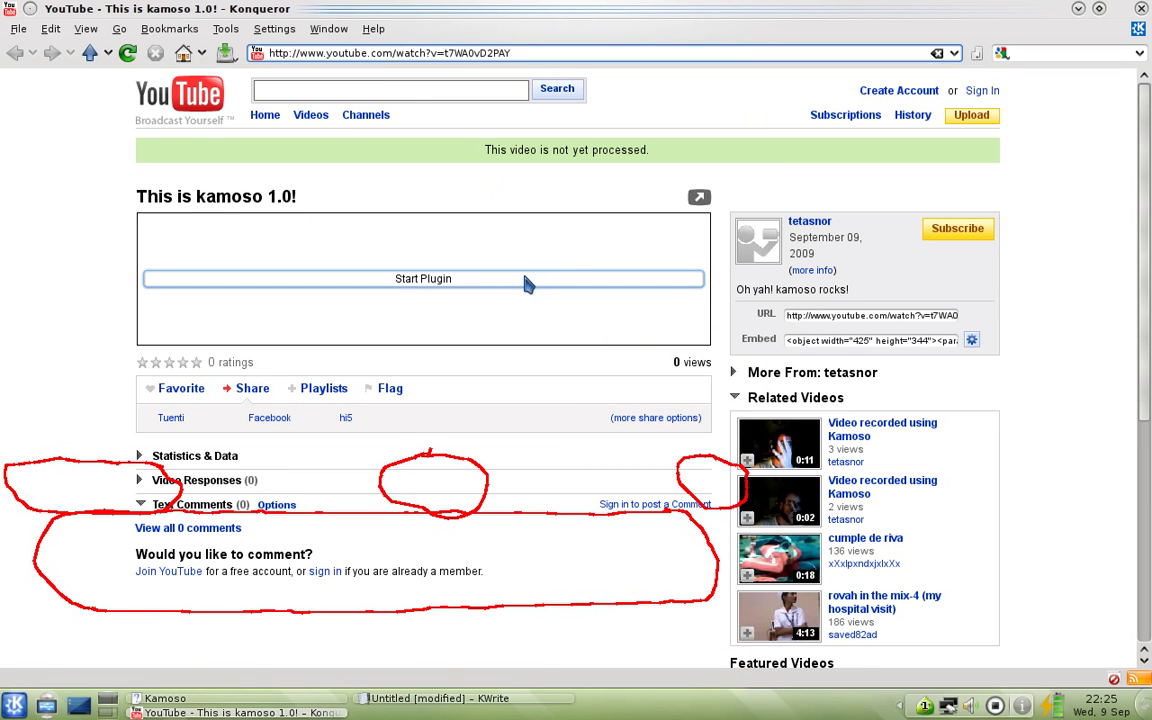
{"action": "left_click", "coordinate": [260, 713]}
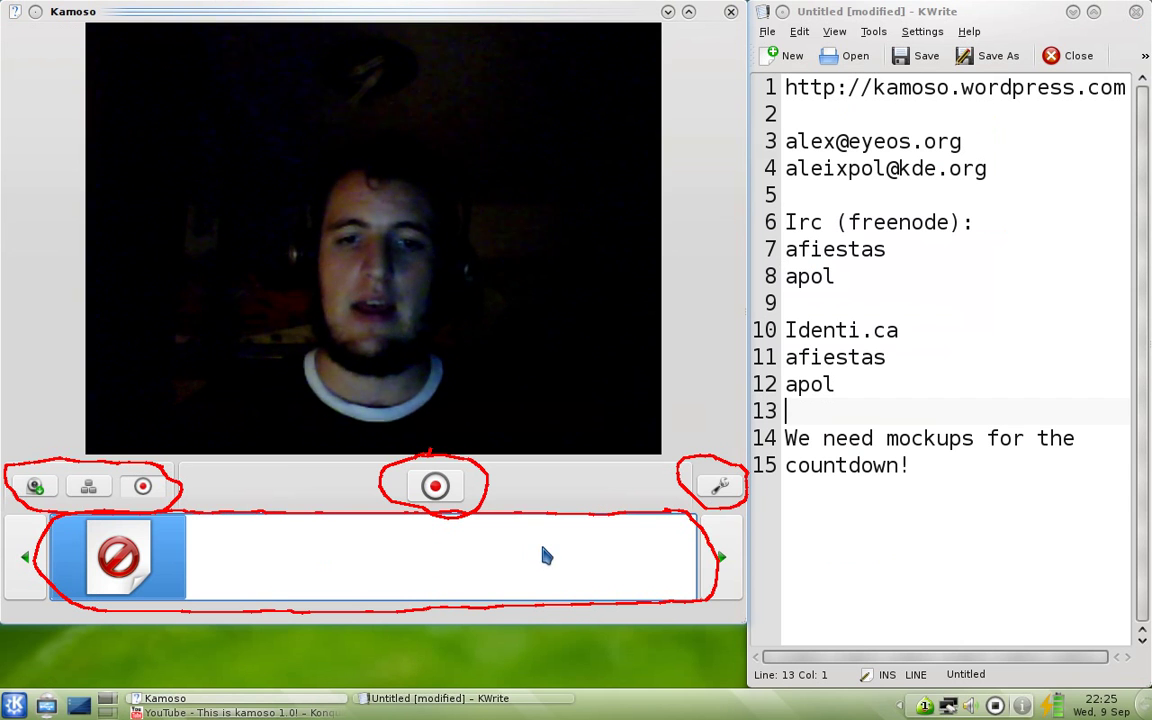